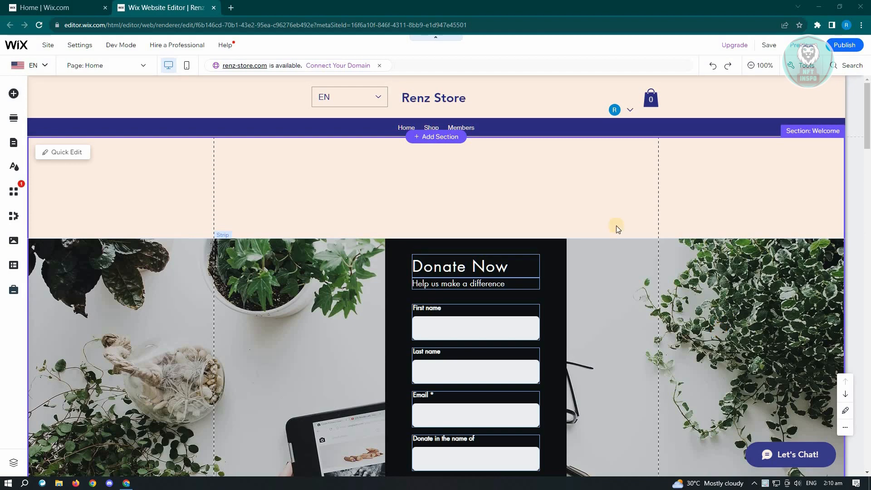
# Return from the dashboard to the editor and show the Paragraphs text styles in Add Elements
pyautogui.click(61, 7)
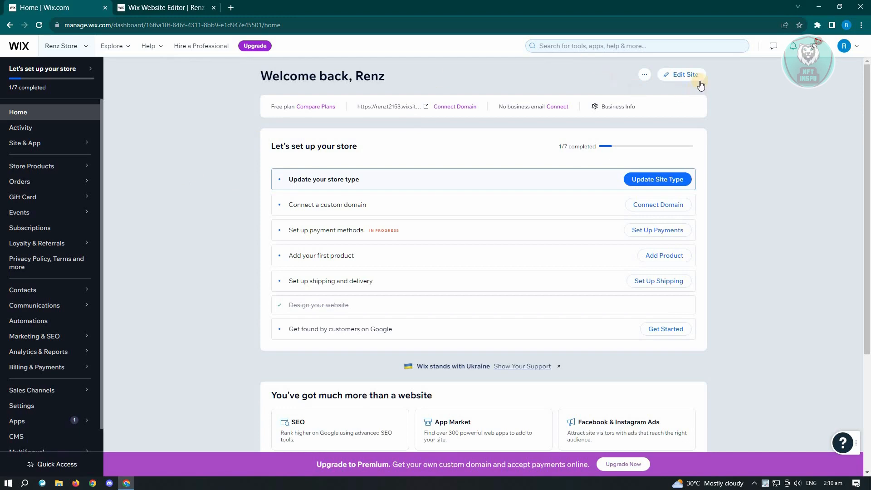
pyautogui.click(165, 7)
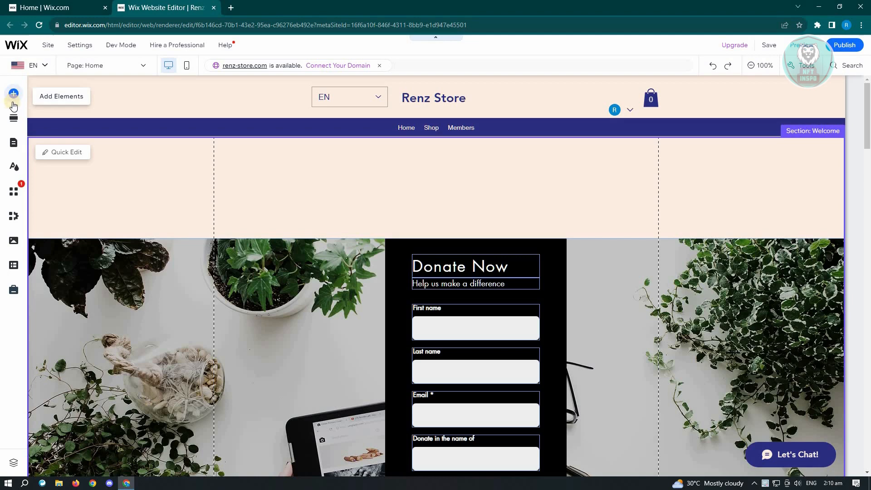
pyautogui.click(14, 94)
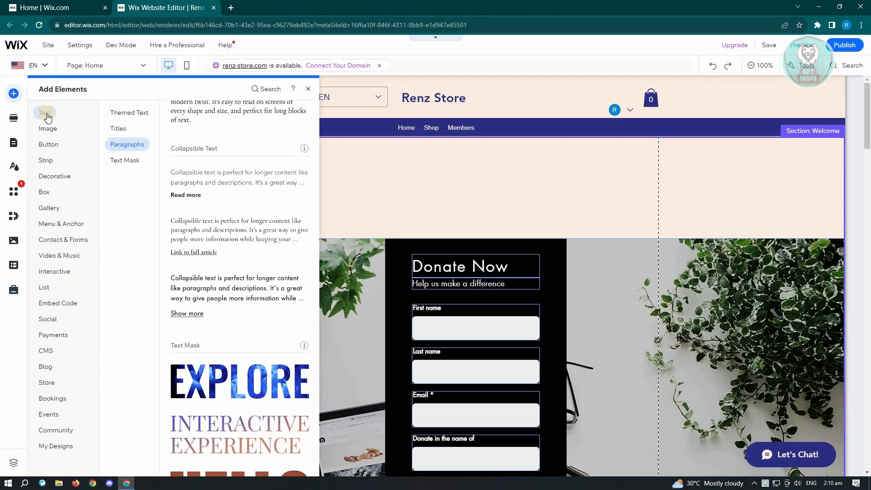
pyautogui.click(127, 144)
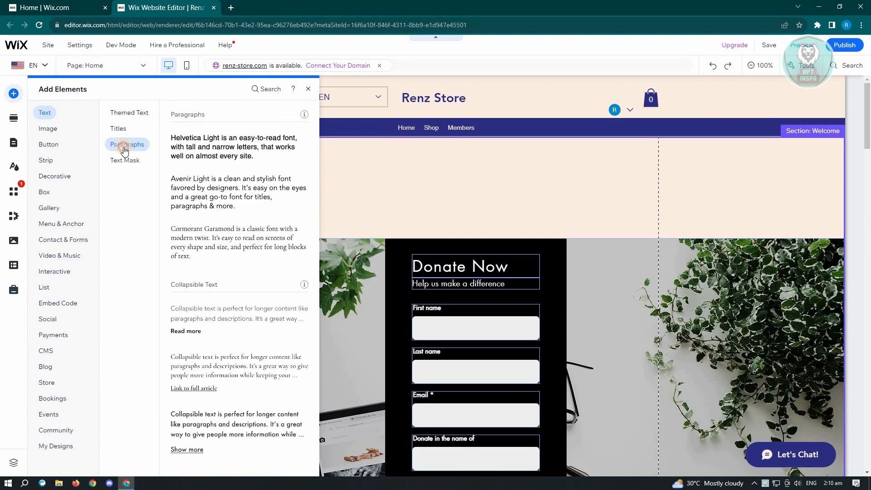
pyautogui.scroll(8, 225, 201)
pyautogui.scroll(8, 224, 201)
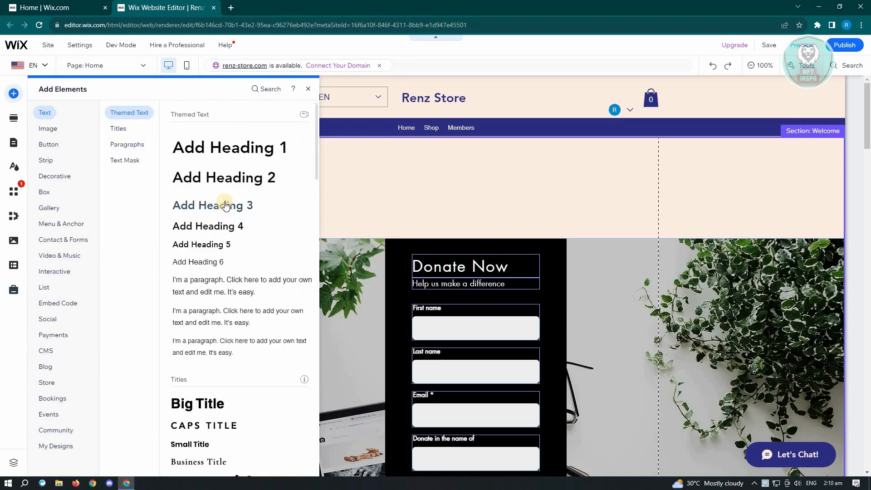
pyautogui.scroll(-5, 226, 204)
pyautogui.scroll(-5, 226, 204)
pyautogui.scroll(-4, 226, 204)
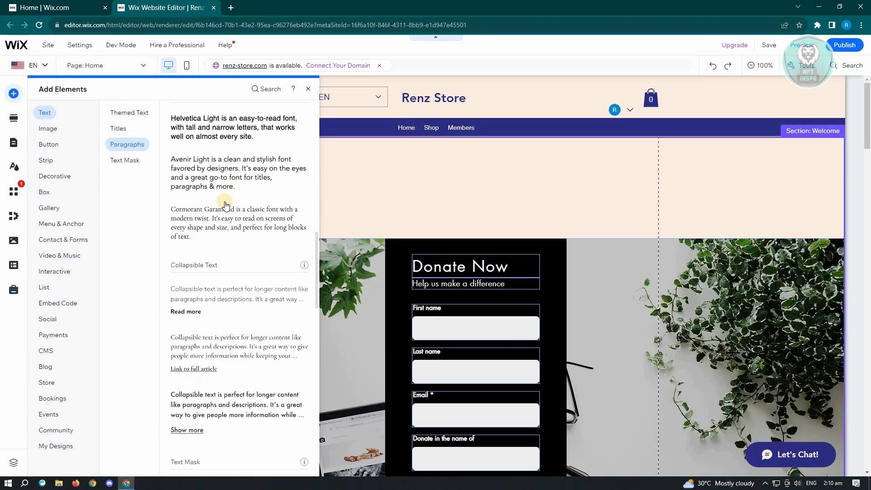
pyautogui.scroll(-4, 226, 204)
pyautogui.scroll(-2, 226, 204)
pyautogui.scroll(2, 226, 204)
pyautogui.moveTo(238, 183)
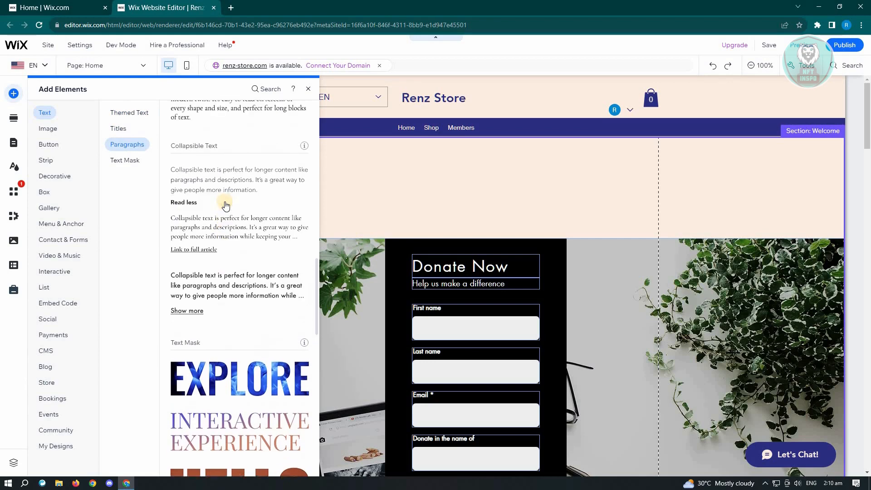
pyautogui.scroll(1, 226, 204)
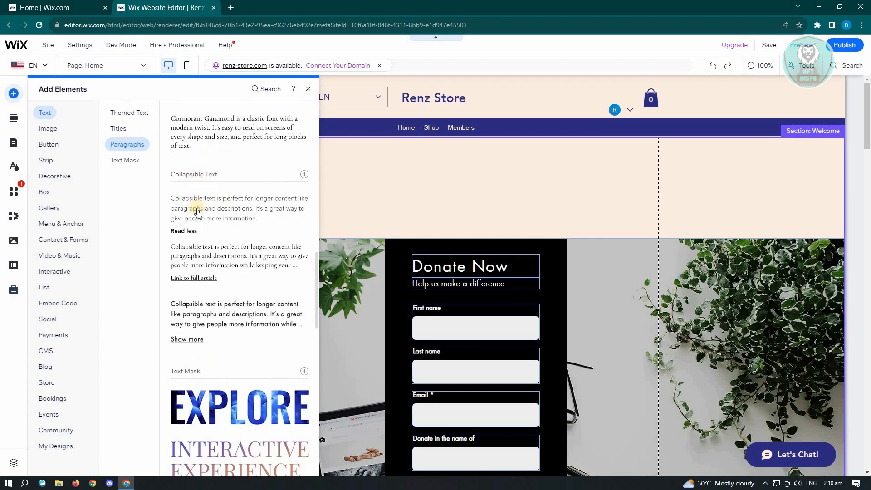
# Place a collapsible text box in the Welcome section above the Donate Now image
pyautogui.moveTo(286, 204); pyautogui.dragTo(412, 196)
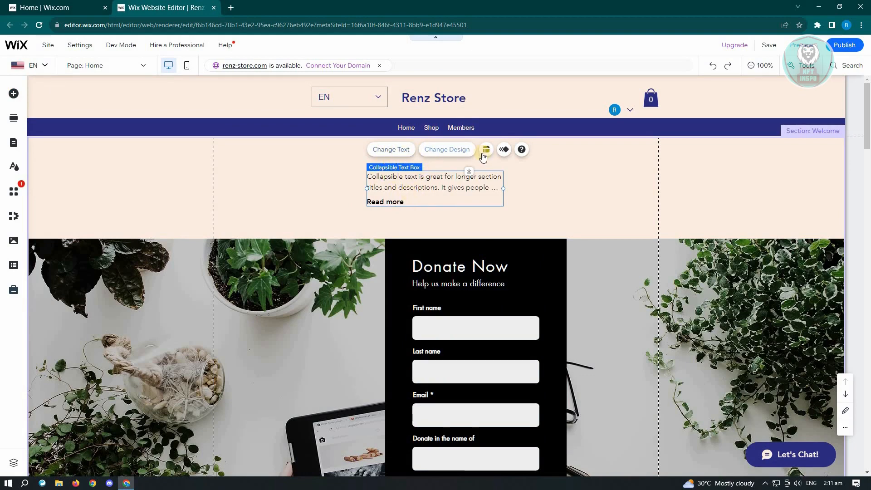
# Show the Text Box Settings with the text and Read more / Read less labels
pyautogui.click(391, 148)
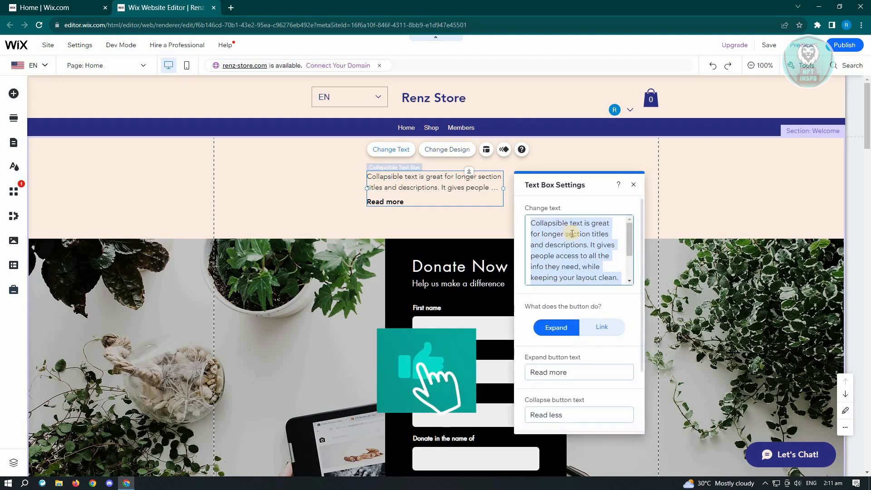
pyautogui.scroll(-3, 572, 238)
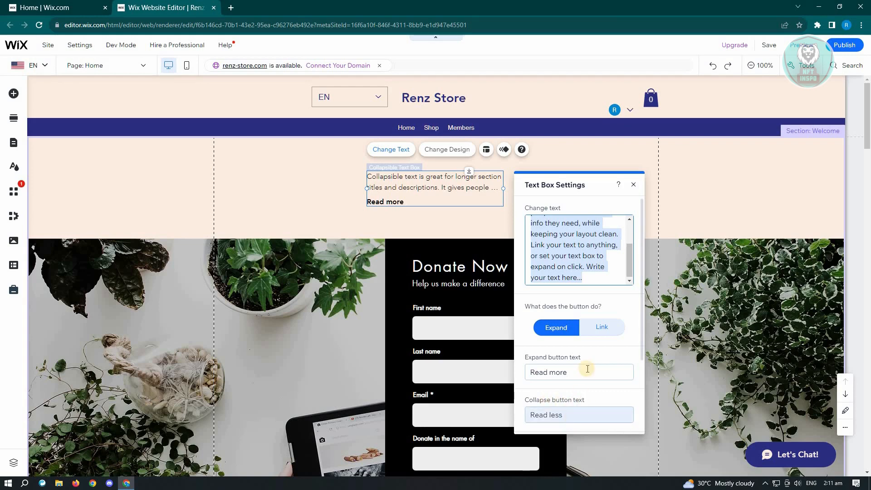
pyautogui.scroll(-2, 598, 347)
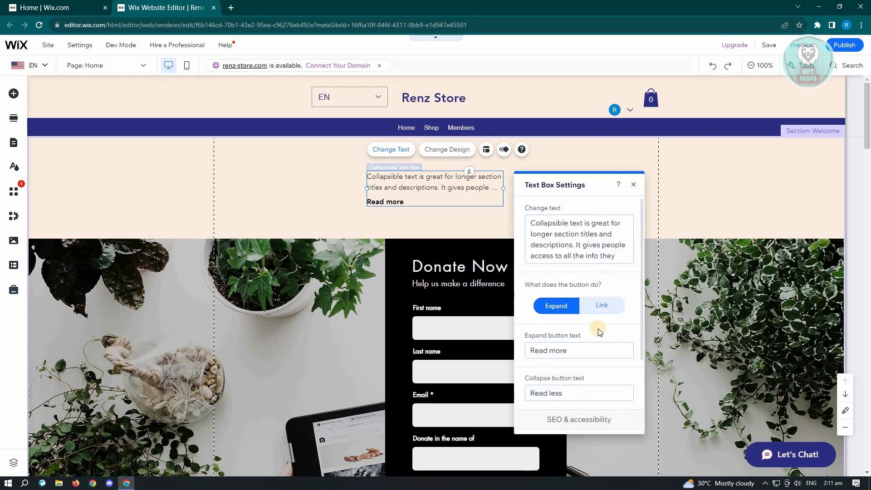
pyautogui.scroll(-3, 597, 347)
pyautogui.scroll(2, 600, 359)
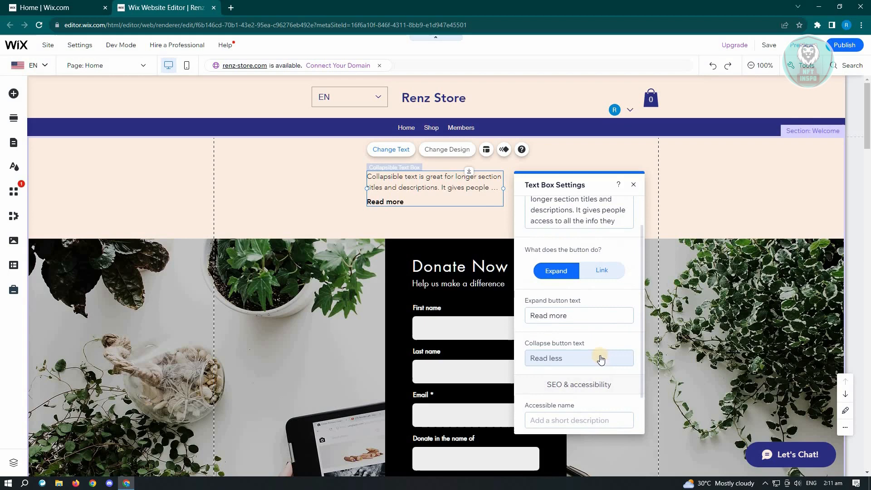
# Set the Read more button to act as a Link instead of Expand
pyautogui.click(601, 271)
pyautogui.scroll(-2, 592, 343)
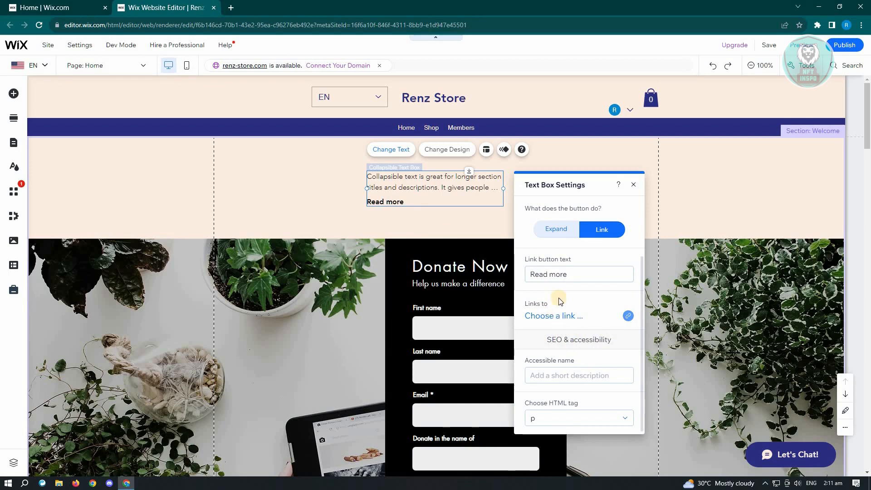
# Close Text Box Settings and show the Collapsible Text Design gallery
pyautogui.click(480, 167)
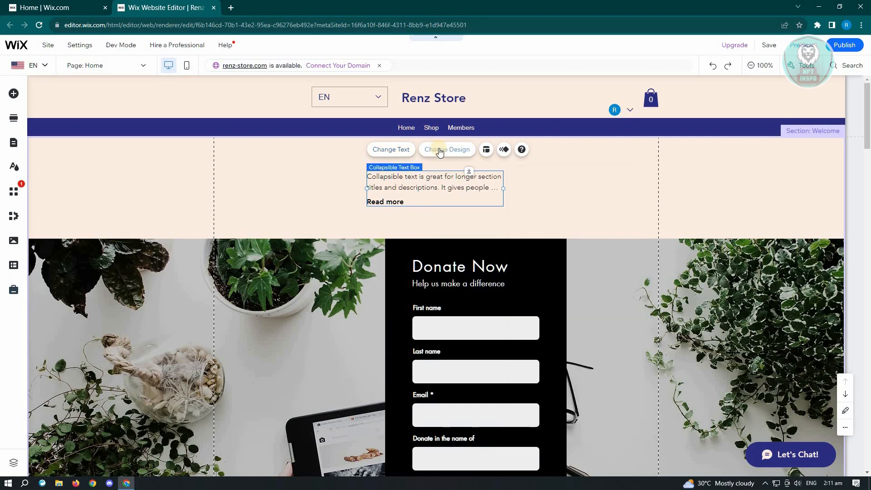
pyautogui.click(439, 150)
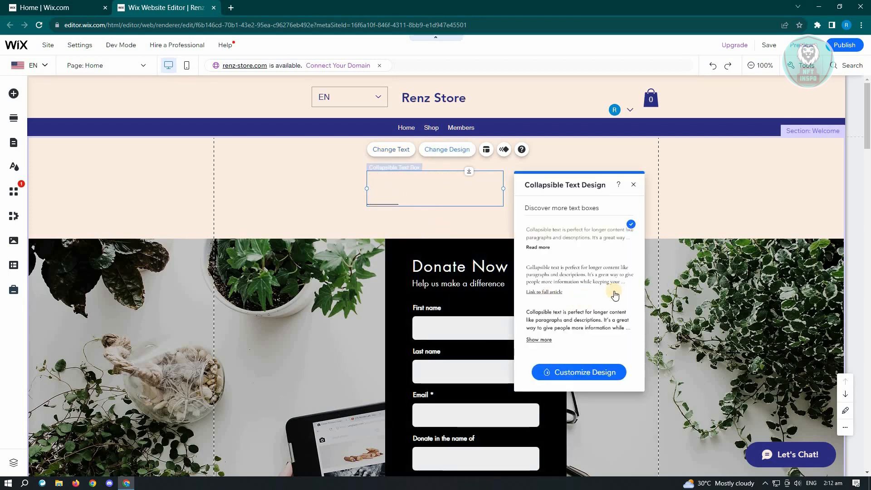